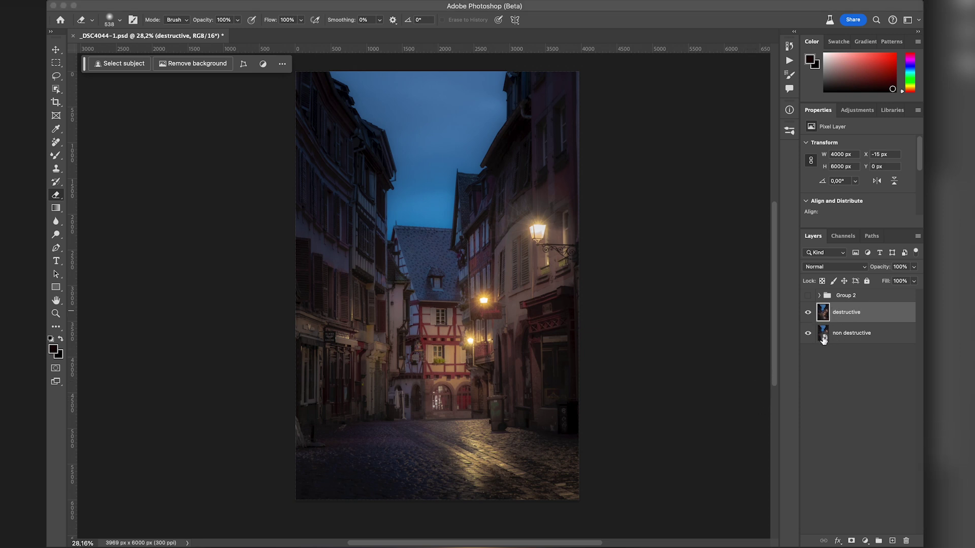
Remove the street bin and the clutter along the left image edge with the Remove tool.
{"action": "key", "text": "j"}
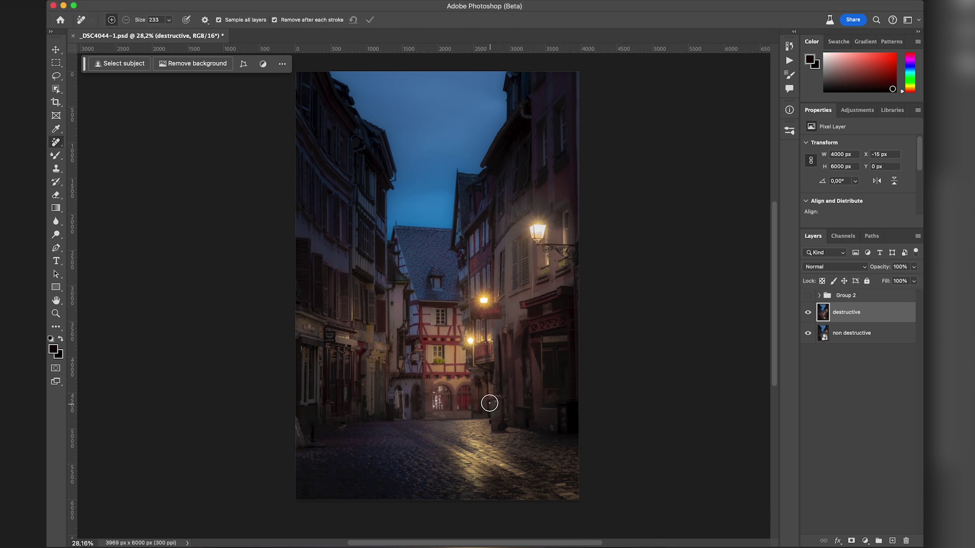
{"action": "left_click_drag", "start_coordinate": [496, 401], "coordinate": [505, 433]}
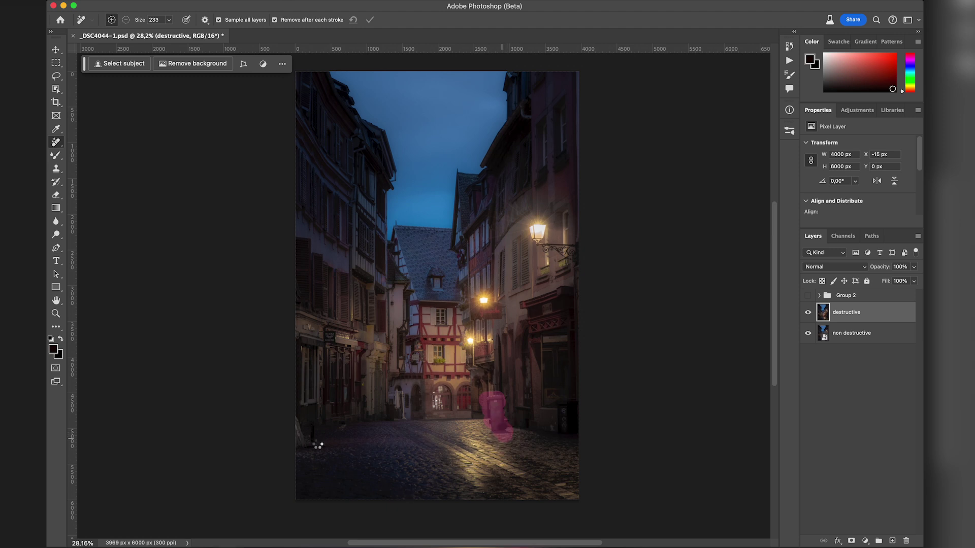
{"action": "mouse_move", "coordinate": [355, 414]}
{"action": "left_mouse_down"}
{"action": "mouse_move", "coordinate": [339, 415]}
{"action": "mouse_move", "coordinate": [347, 424]}
{"action": "mouse_move", "coordinate": [304, 450]}
{"action": "left_mouse_up"}
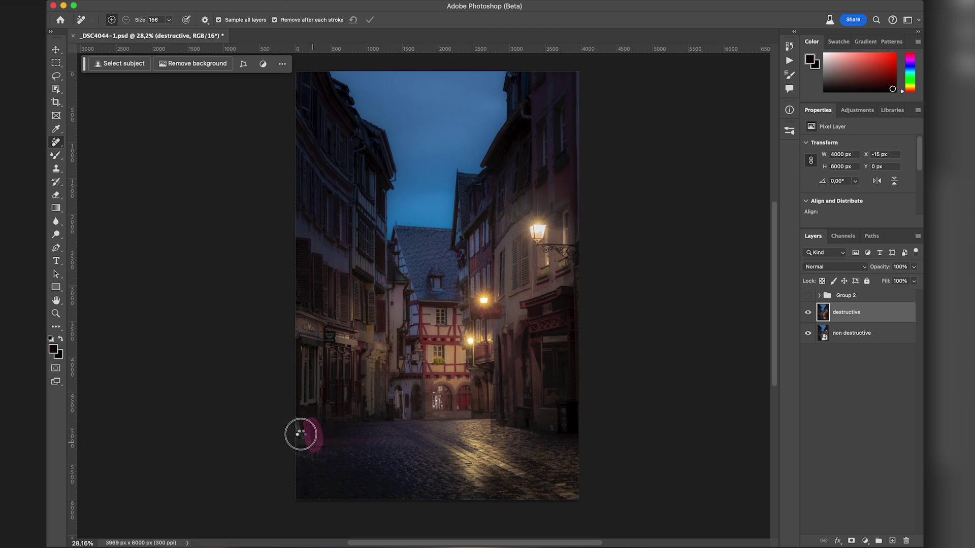
{"action": "left_click_drag", "start_coordinate": [314, 439], "coordinate": [293, 414]}
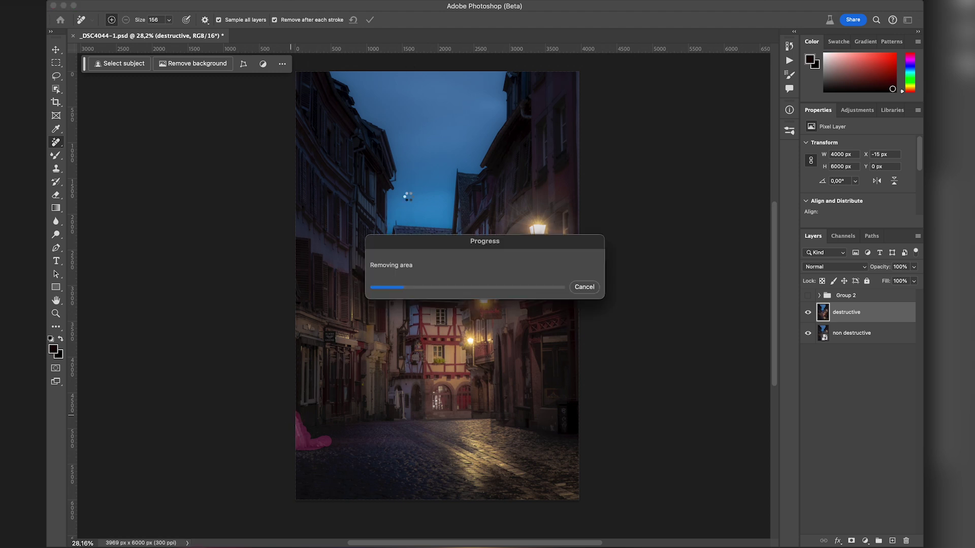
With a smaller brush, remove the standing figure and two small spots near the sky edge and street.
{"action": "left_click_drag", "start_coordinate": [420, 216], "coordinate": [393, 222]}
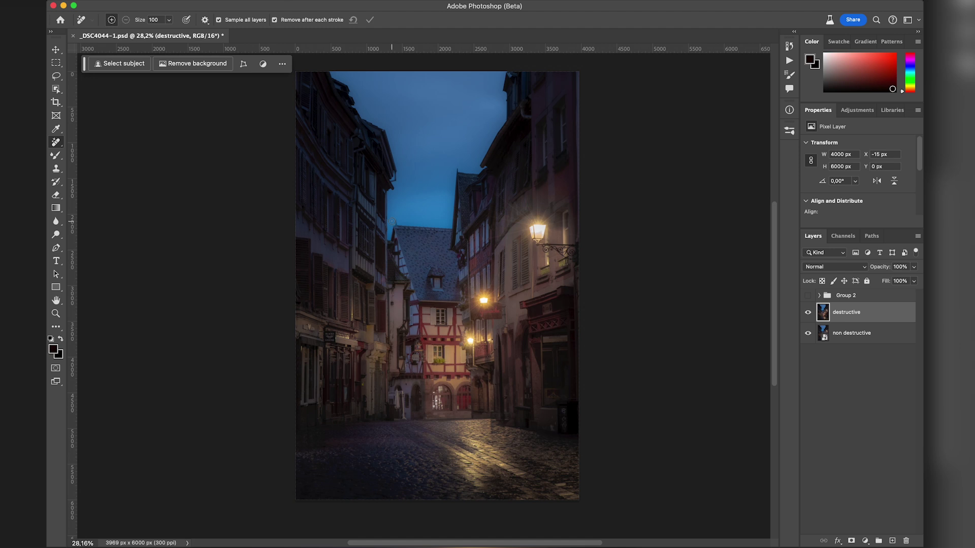
{"action": "left_click", "coordinate": [396, 220]}
{"action": "left_click_drag", "start_coordinate": [402, 392], "coordinate": [387, 397]}
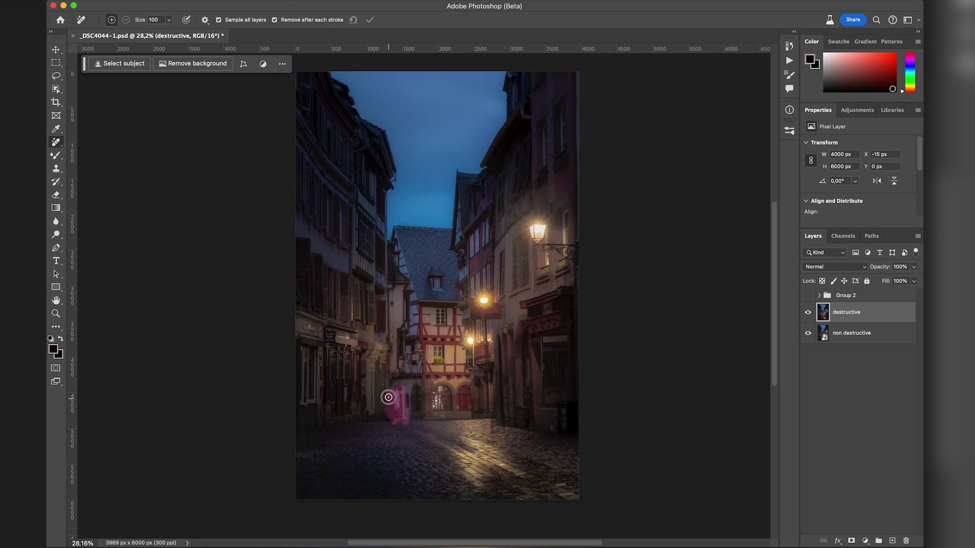
{"action": "left_click_drag", "start_coordinate": [551, 414], "coordinate": [552, 436]}
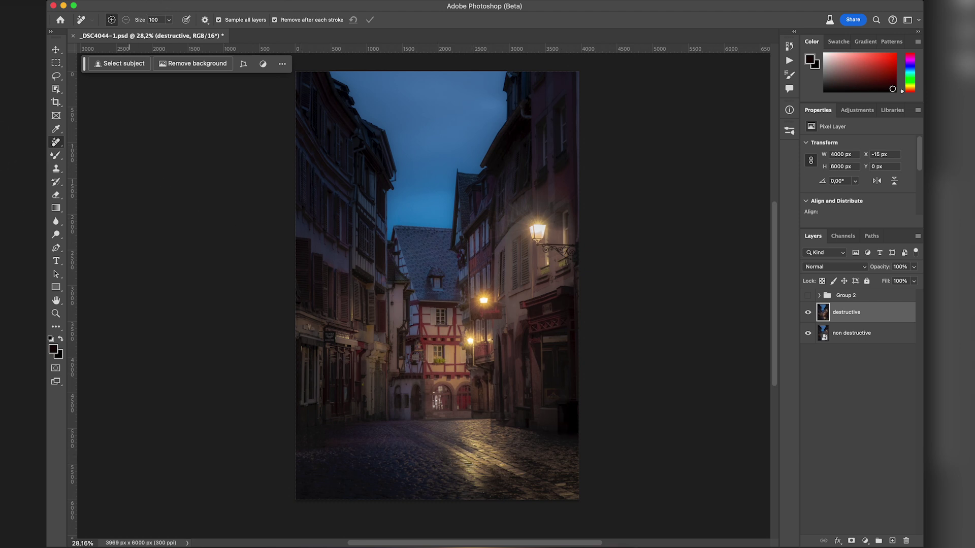
{"action": "left_click", "coordinate": [164, 0]}
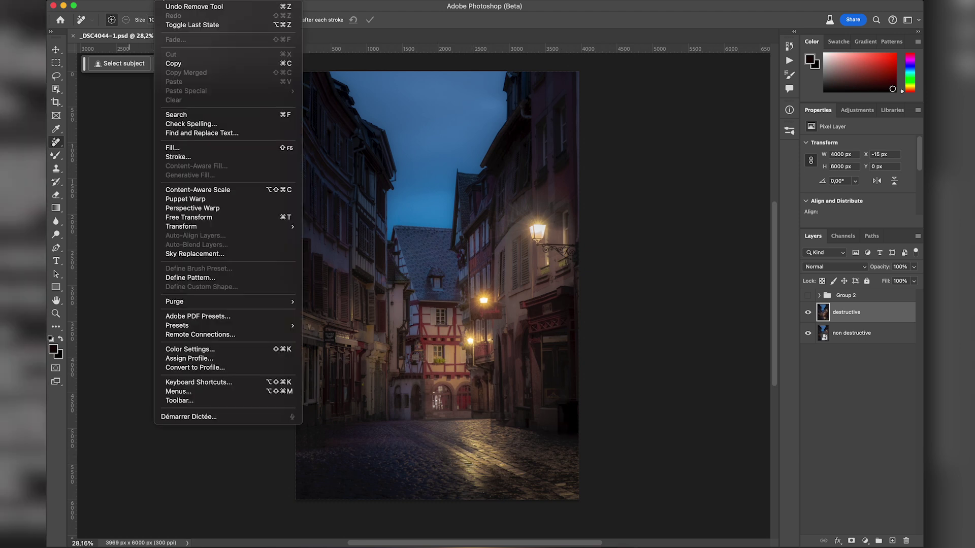
Replace the sky via Edit > Sky Replacement and merge the Sky Replacement Group into one layer.
{"action": "left_click", "coordinate": [246, 254]}
{"action": "left_click", "coordinate": [859, 323]}
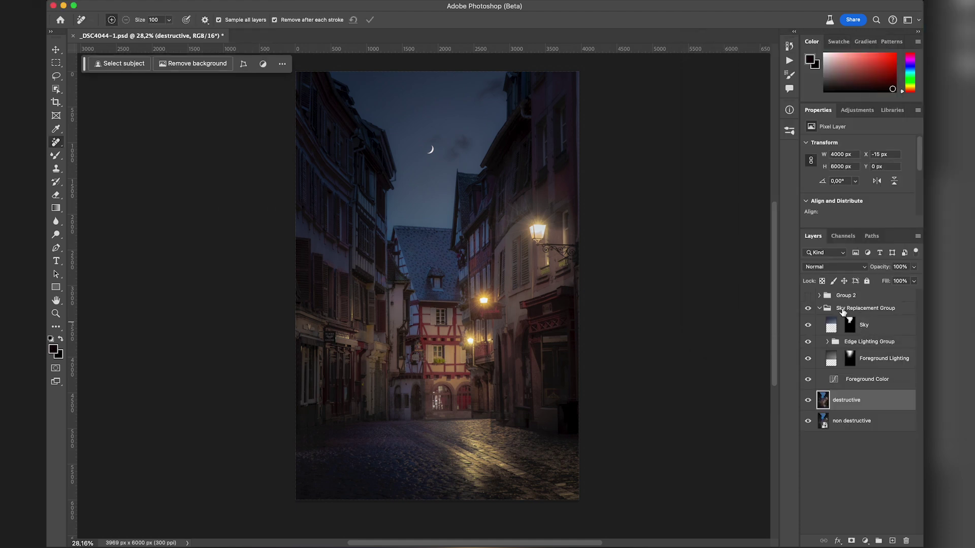
{"action": "left_click", "coordinate": [819, 308]}
{"action": "left_click", "coordinate": [858, 312]}
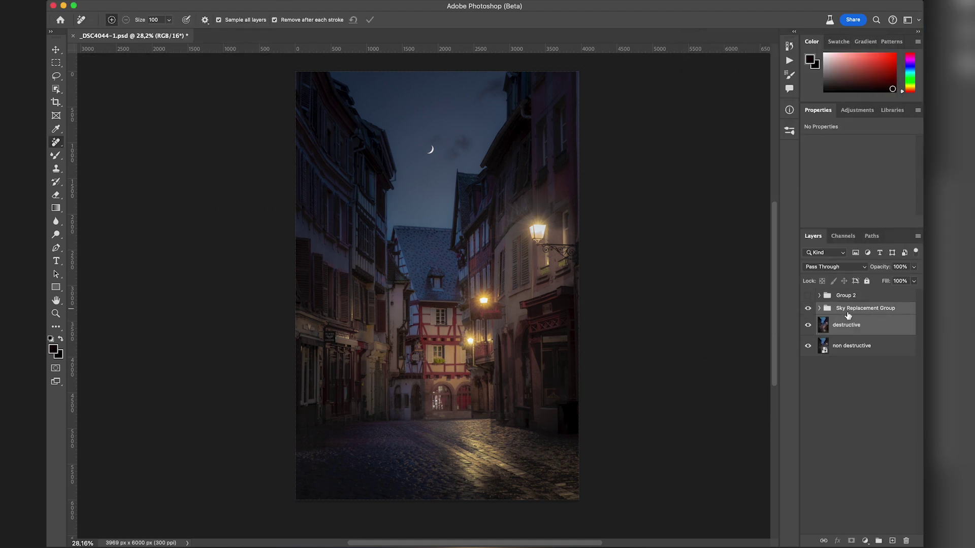
{"action": "key", "text": "super+e"}
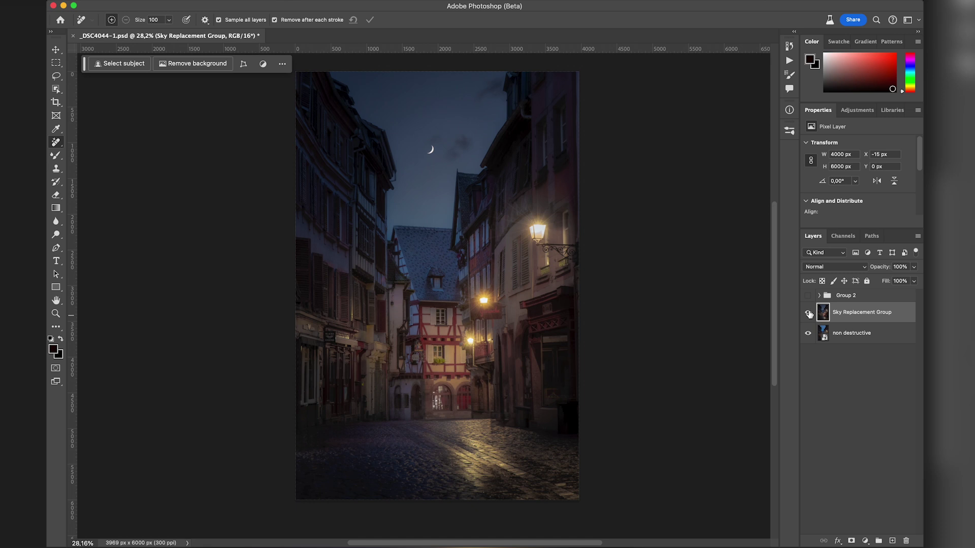
Toggle the merged sky layer's visibility to compare the photo with and without the new sky.
{"action": "left_click", "coordinate": [809, 312]}
{"action": "left_click", "coordinate": [810, 313]}
{"action": "left_click", "coordinate": [809, 314]}
{"action": "left_click", "coordinate": [809, 313]}
Erase a soft patch over the street and the sky up to the image top with an enlarged Eraser.
{"action": "key", "text": "e"}
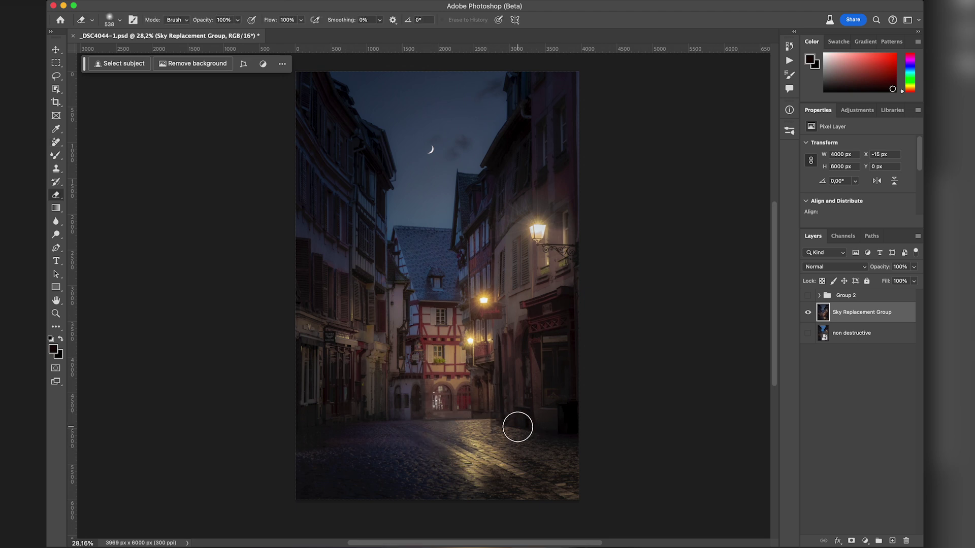
{"action": "key", "text": "bracketright"}
{"action": "key", "text": "bracketright"}
{"action": "key", "text": "bracketright"}
{"action": "left_click", "coordinate": [505, 421]}
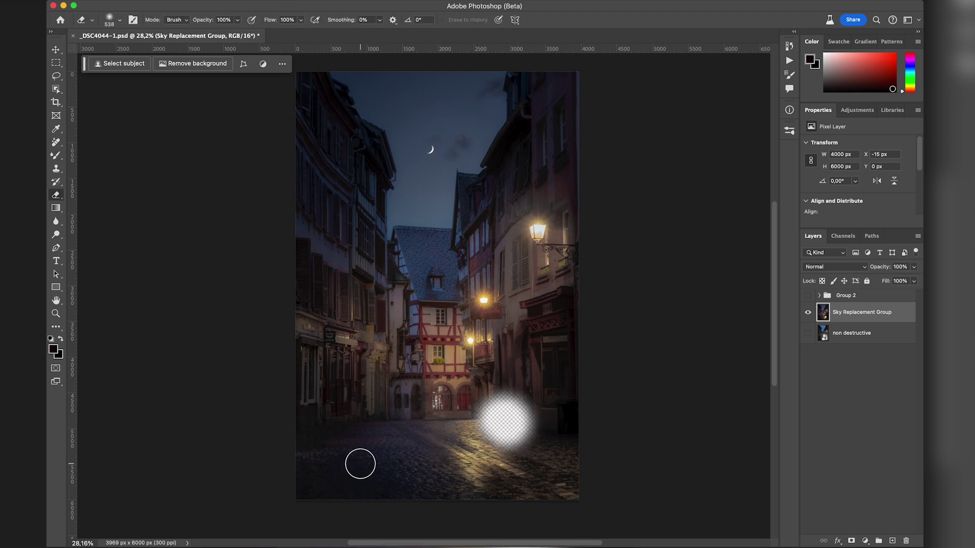
{"action": "left_click", "coordinate": [434, 154]}
{"action": "left_click_drag", "start_coordinate": [434, 155], "coordinate": [447, 84]}
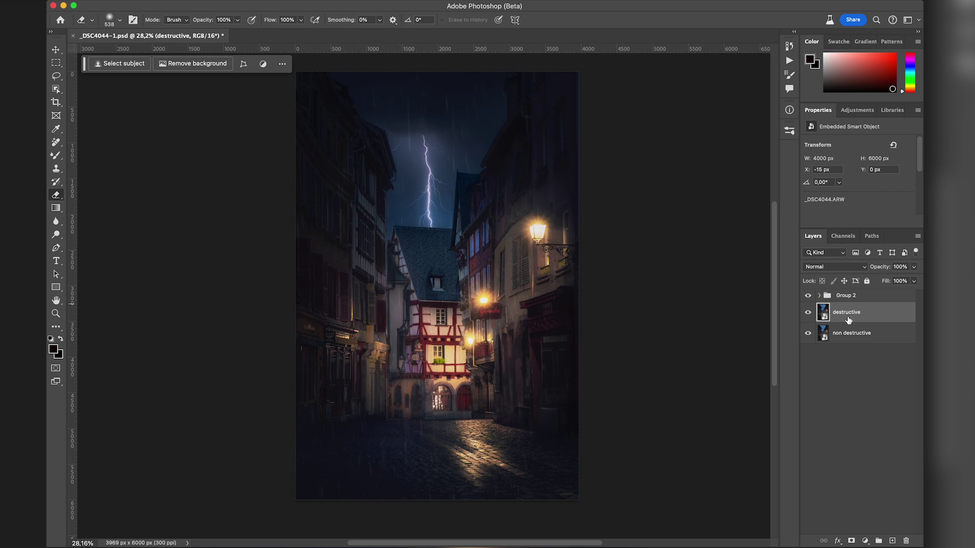
Hide the lightning sky Group 2 and delete the destructive layer.
{"action": "left_click", "coordinate": [808, 296]}
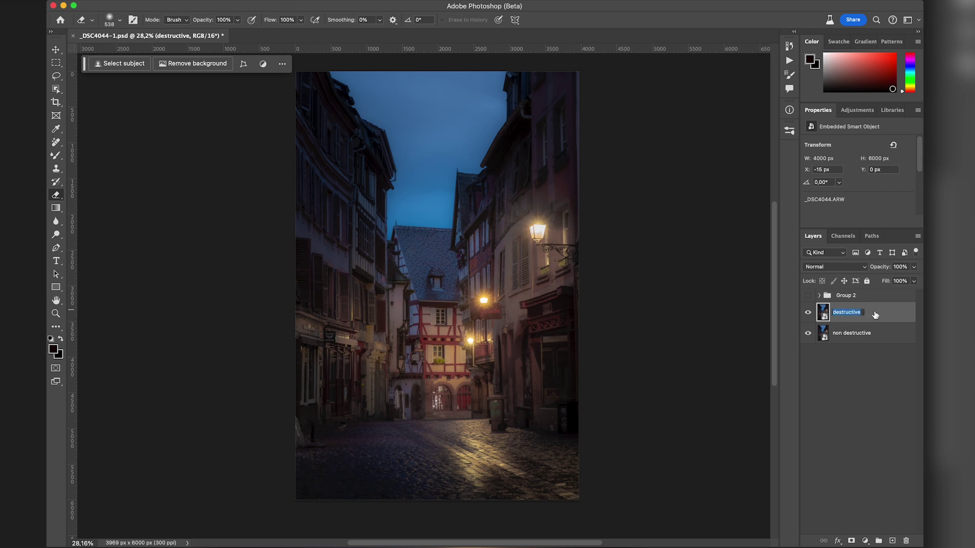
{"action": "key", "text": "Delete"}
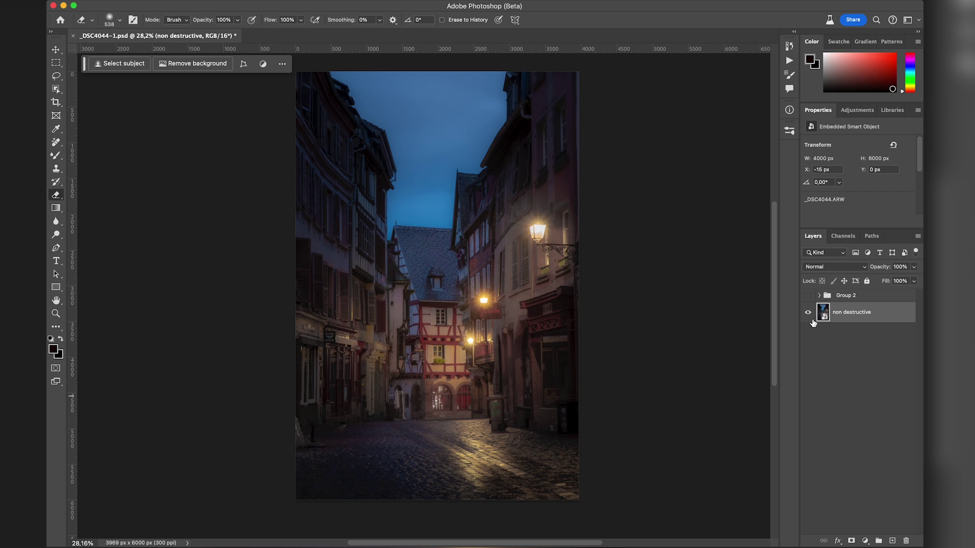
Reopen the smart object in Camera Raw, apply its adjustments with OK, and expand Group 2.
{"action": "double_click", "coordinate": [827, 317]}
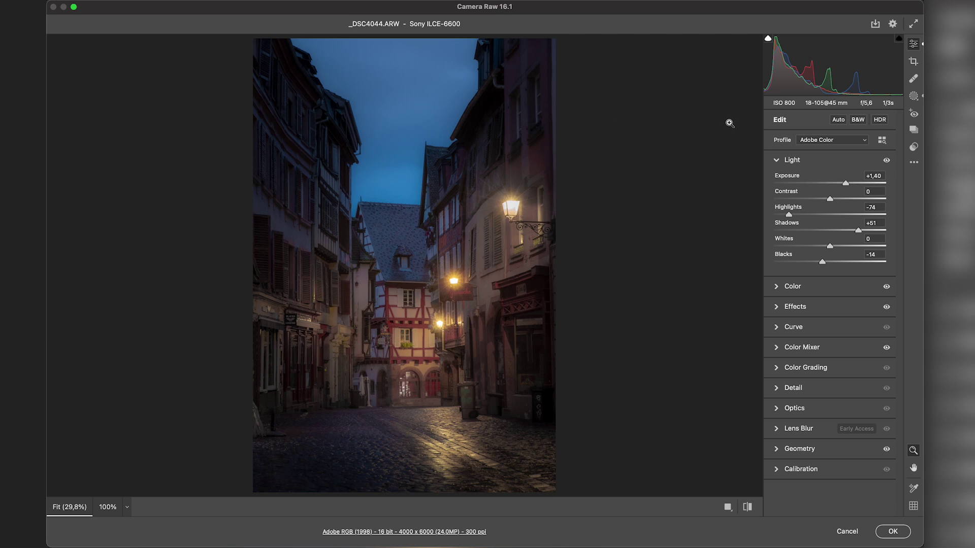
{"action": "left_click", "coordinate": [895, 531]}
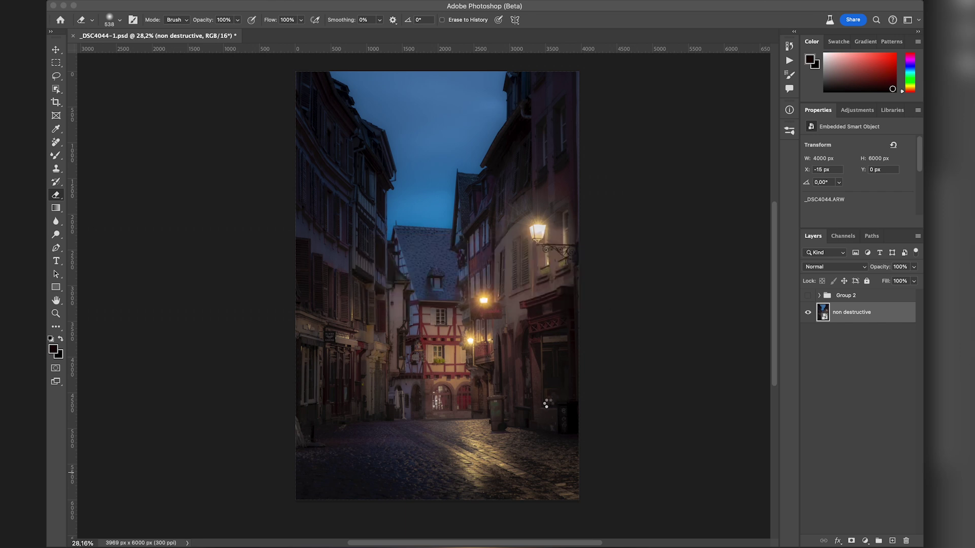
{"action": "left_click", "coordinate": [821, 297]}
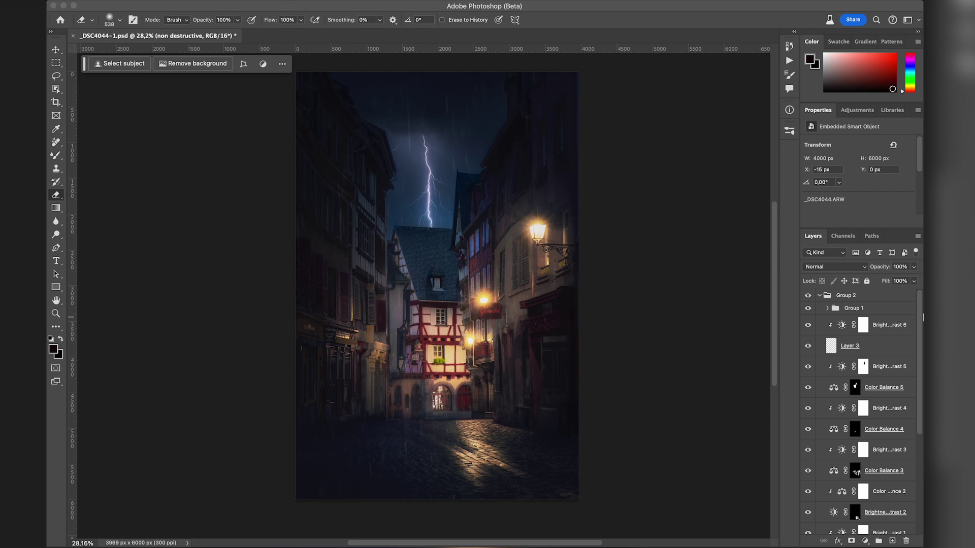
Hide Group 1 and the Sky Replacement Group, and toggle the two Generative Fill layers.
{"action": "left_click", "coordinate": [809, 308]}
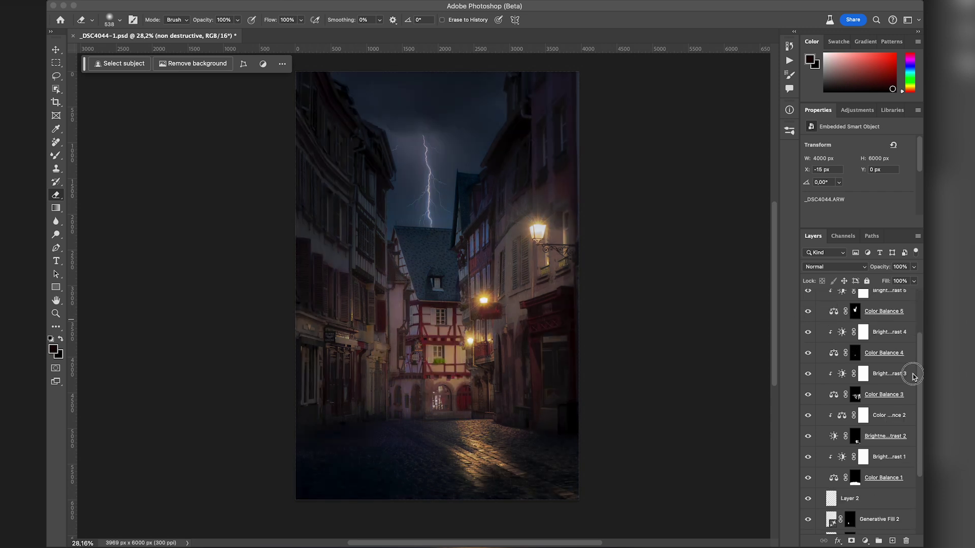
{"action": "scroll", "coordinate": [914, 376], "scroll_direction": "down", "scroll_amount": 5}
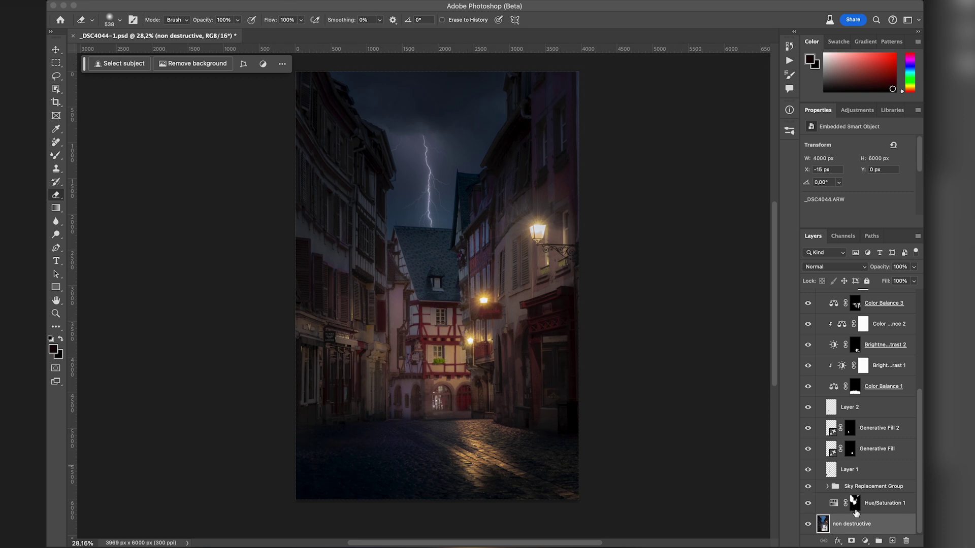
{"action": "left_click", "coordinate": [808, 487]}
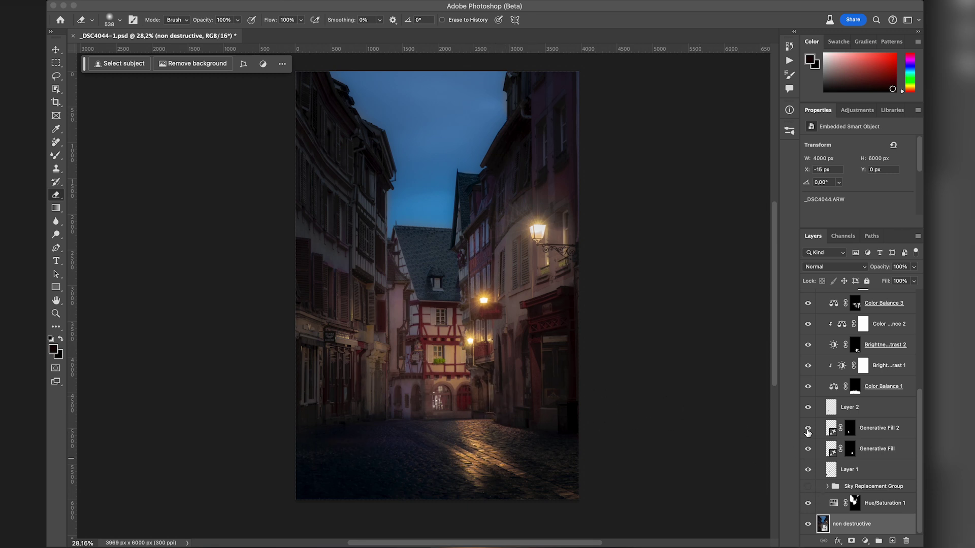
{"action": "left_click_drag", "start_coordinate": [808, 433], "coordinate": [808, 450]}
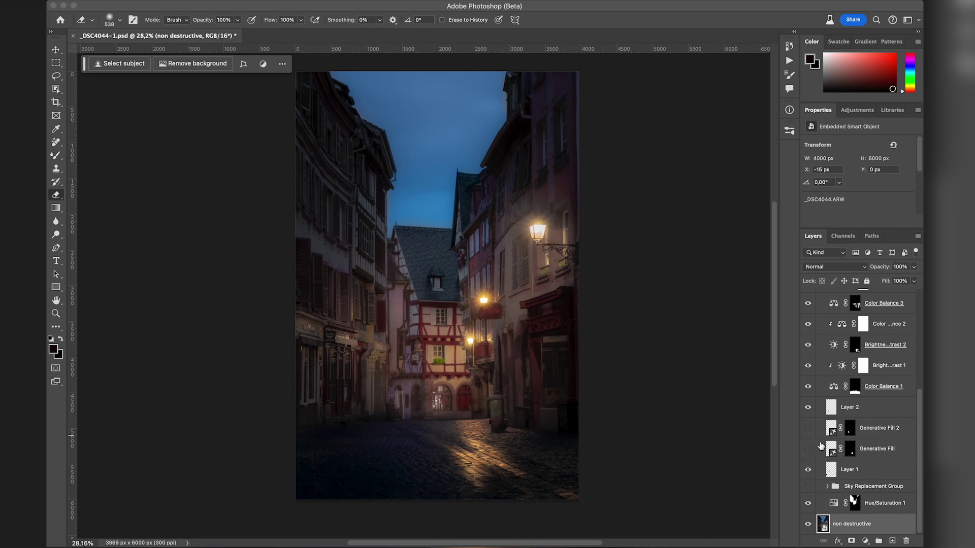
{"action": "left_click", "coordinate": [809, 449]}
Flick the Generative Fill layer on and off to compare the street with and without the fill.
{"action": "left_click", "coordinate": [809, 449]}
{"action": "left_click", "coordinate": [809, 449]}
{"action": "left_click", "coordinate": [809, 450]}
{"action": "left_click", "coordinate": [809, 449]}
{"action": "left_click", "coordinate": [809, 450]}
Toggle Color Balance 1 and Color Balance 3 to compare the street and house before and after.
{"action": "left_click", "coordinate": [808, 387]}
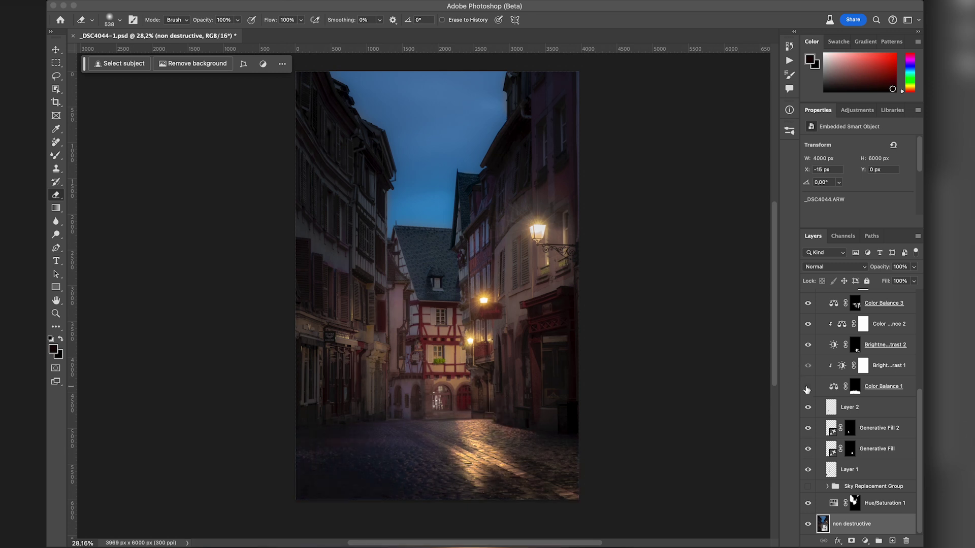
{"action": "left_click", "coordinate": [808, 386]}
{"action": "left_click", "coordinate": [808, 387]}
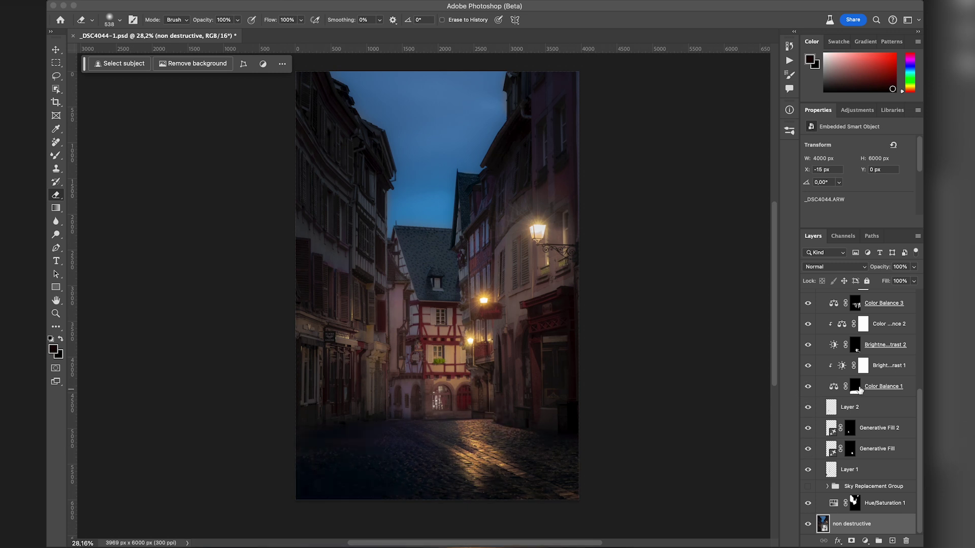
{"action": "left_click_drag", "start_coordinate": [916, 411], "coordinate": [922, 368]}
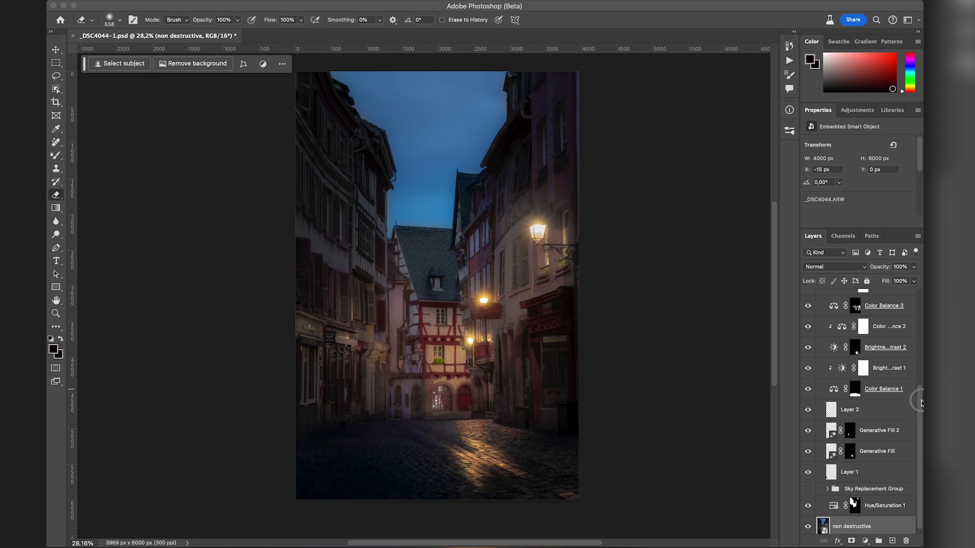
{"action": "left_click", "coordinate": [808, 369]}
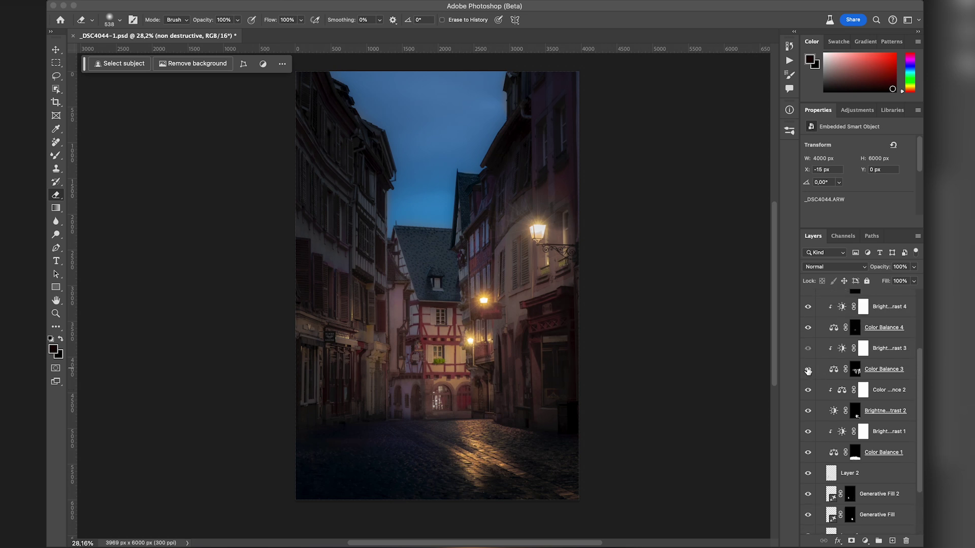
{"action": "left_click_drag", "start_coordinate": [919, 388], "coordinate": [918, 321]}
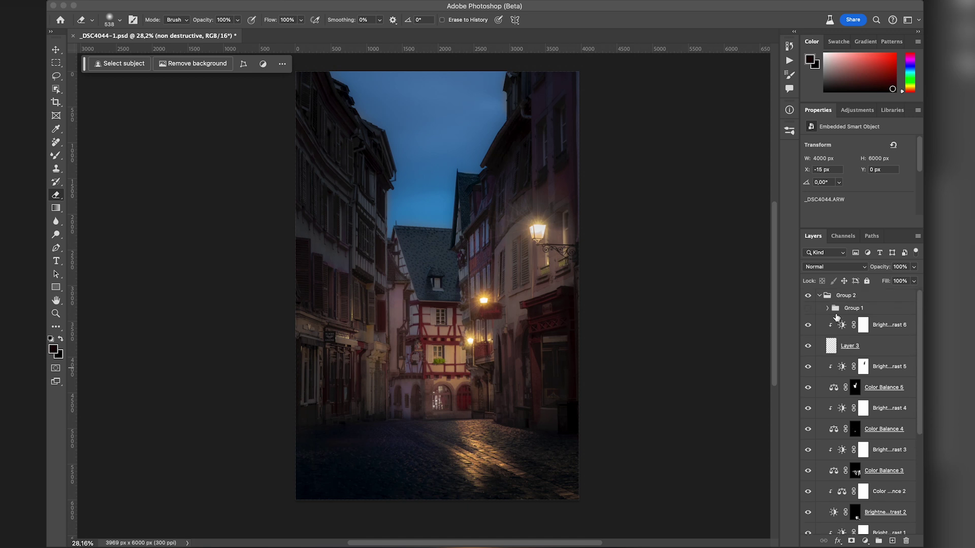
Show and expand Group 1, then hide the rain group to preview the lightning sky without rain.
{"action": "left_click", "coordinate": [808, 307]}
{"action": "left_click", "coordinate": [828, 307]}
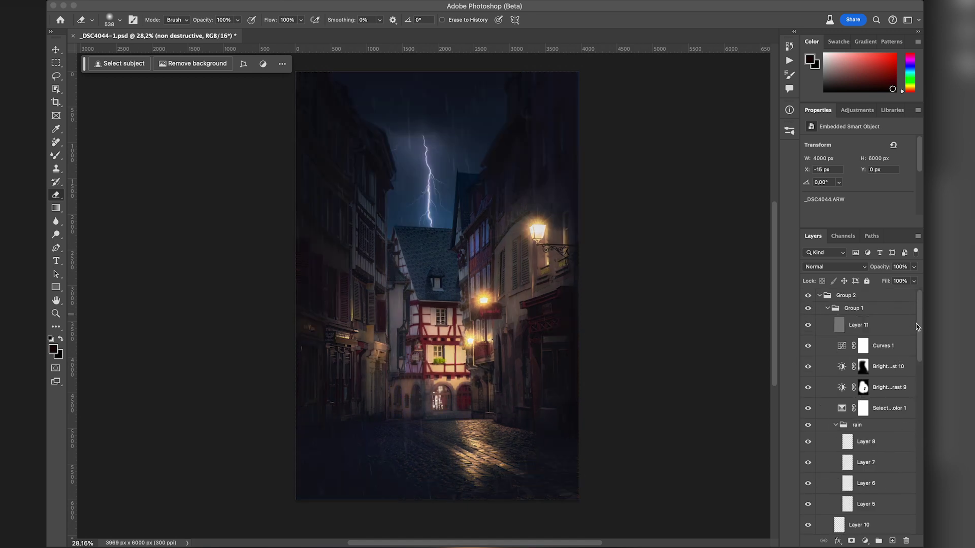
{"action": "scroll", "coordinate": [853, 347], "scroll_direction": "down", "scroll_amount": 5}
{"action": "scroll", "coordinate": [853, 346], "scroll_direction": "up", "scroll_amount": 5}
{"action": "left_click_drag", "start_coordinate": [919, 311], "coordinate": [916, 497]}
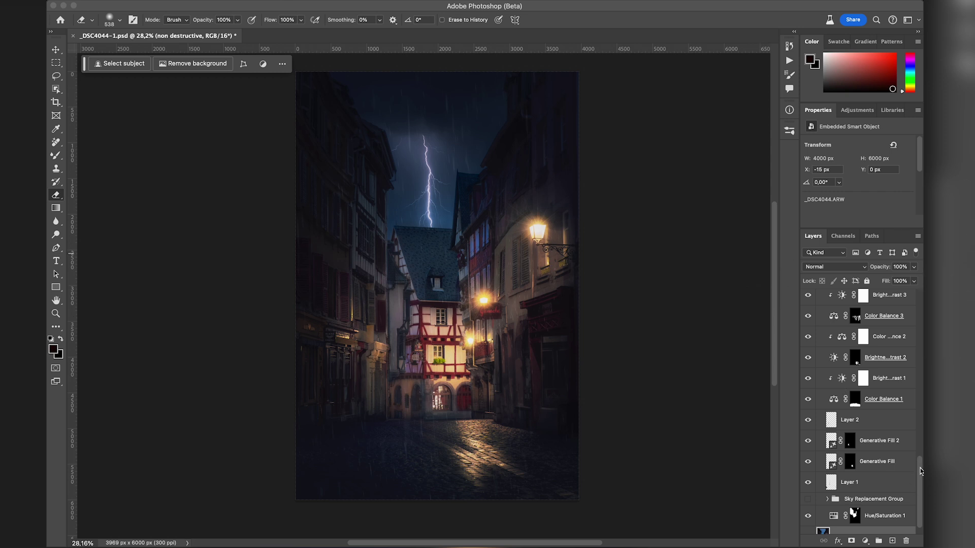
{"action": "scroll", "coordinate": [899, 476], "scroll_direction": "up", "scroll_amount": 10}
{"action": "scroll", "coordinate": [872, 484], "scroll_direction": "up", "scroll_amount": 2}
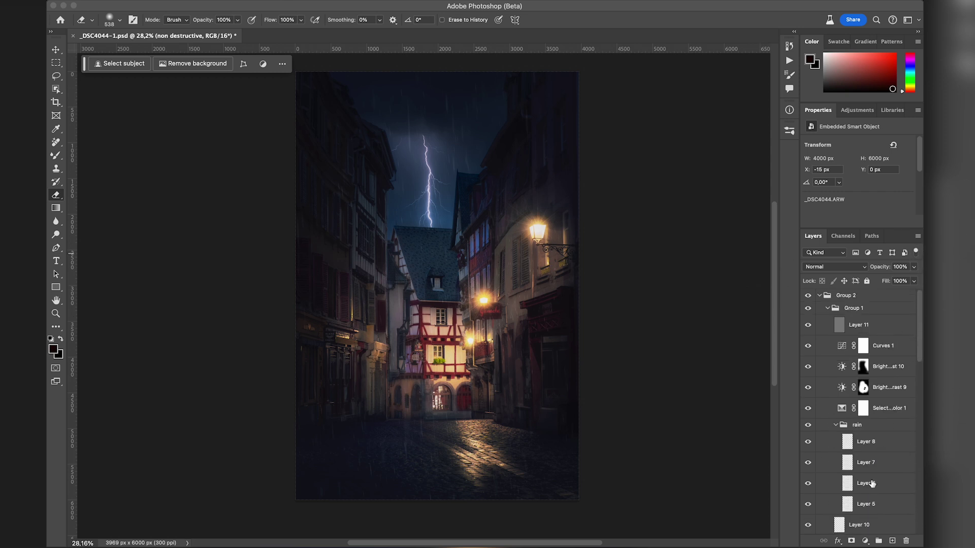
{"action": "left_click", "coordinate": [808, 425]}
{"action": "left_click_drag", "start_coordinate": [920, 312], "coordinate": [918, 545]}
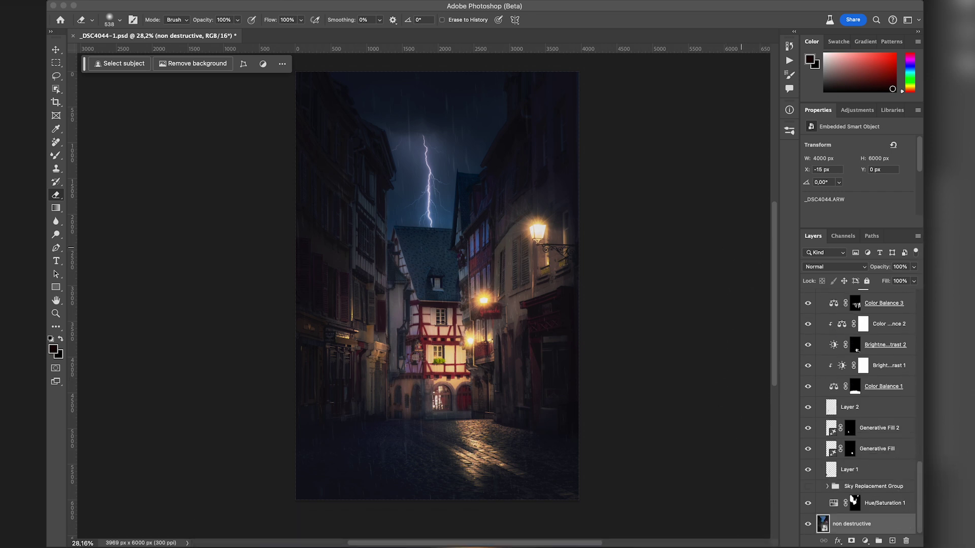